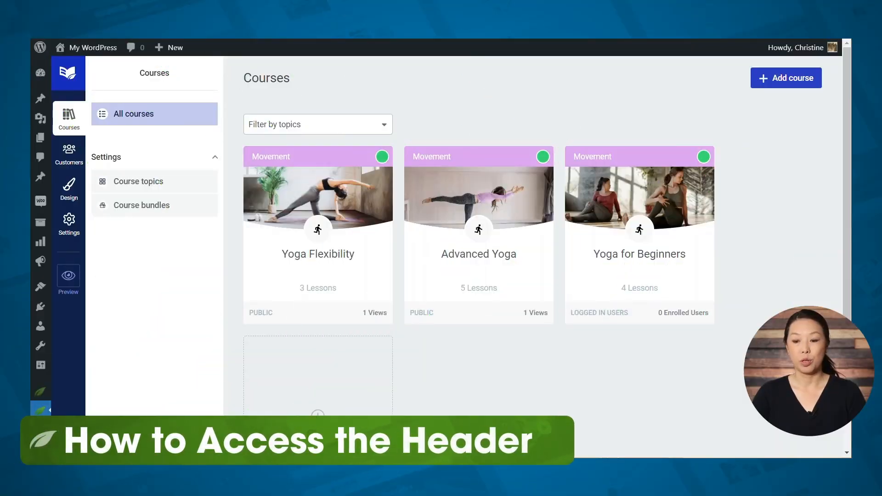
Open the Light Elegant - Course Overview template of the published Apprentice Design for editing
{"action": "left_click", "coordinate": [70, 193]}
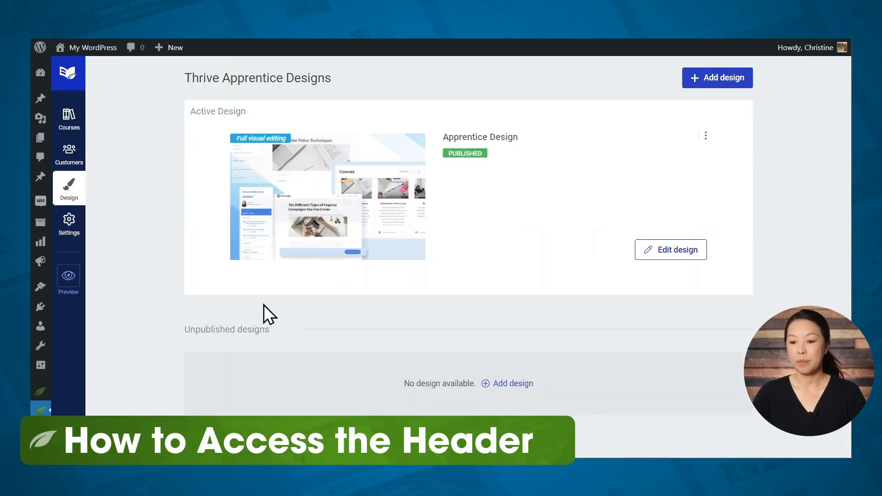
{"action": "left_click", "coordinate": [658, 257]}
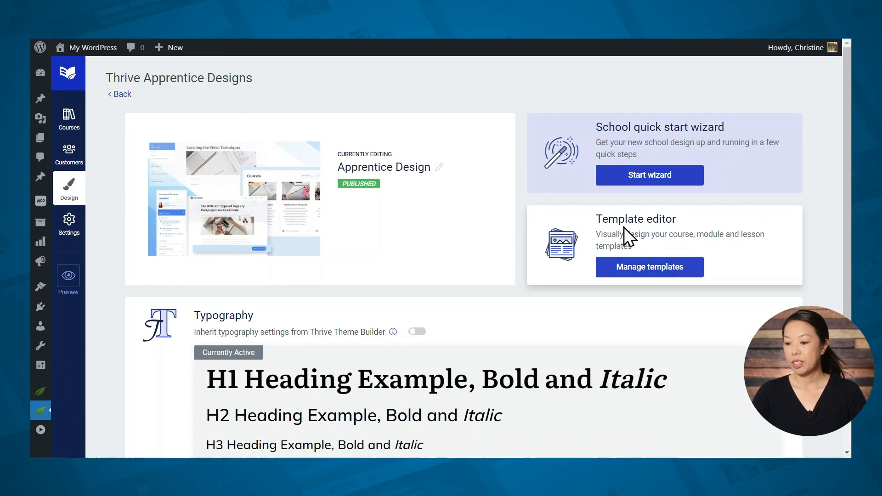
{"action": "left_click", "coordinate": [651, 271]}
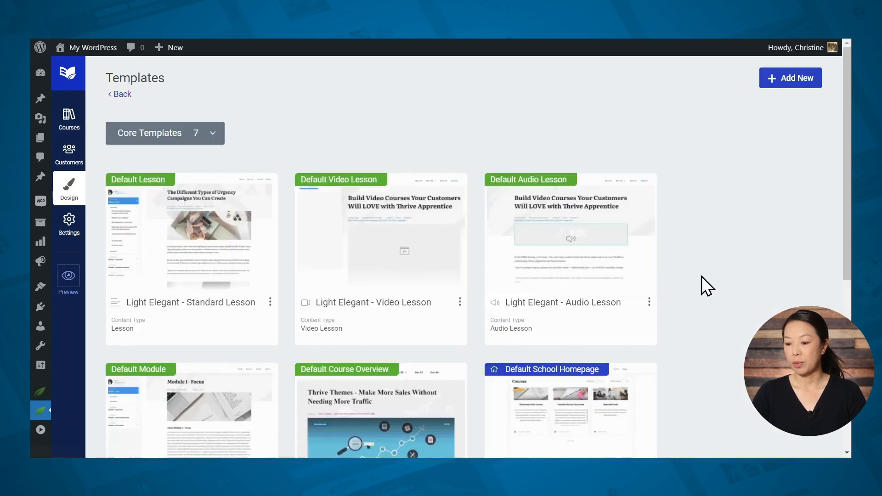
{"action": "scroll", "coordinate": [726, 279], "scroll_direction": "down", "scroll_amount": 3}
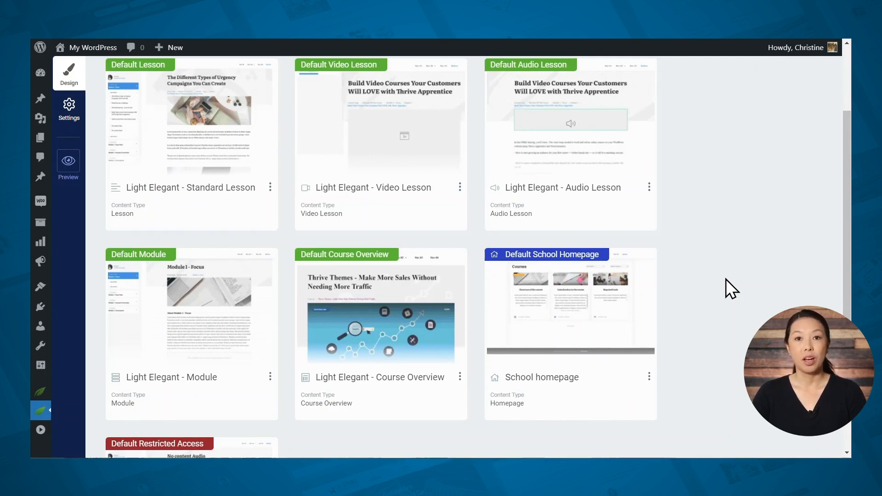
{"action": "left_click", "coordinate": [380, 309]}
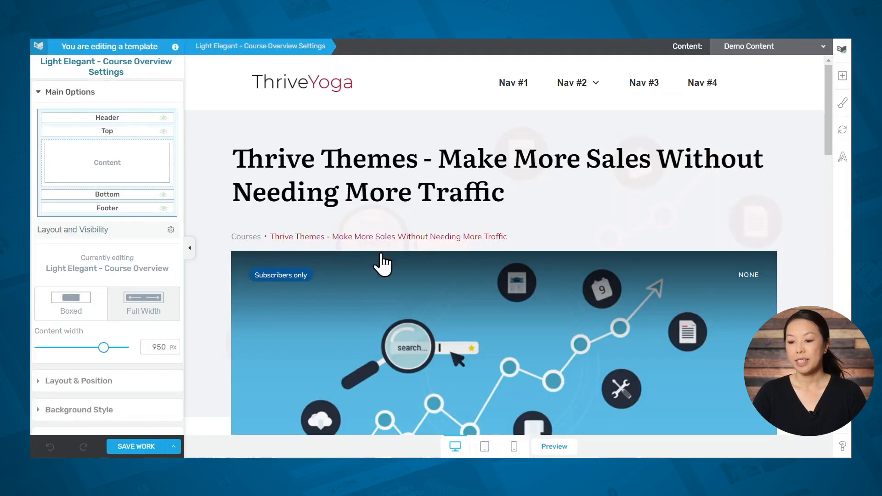
Start editing the linked header section of the course overview template
{"action": "left_click", "coordinate": [409, 92]}
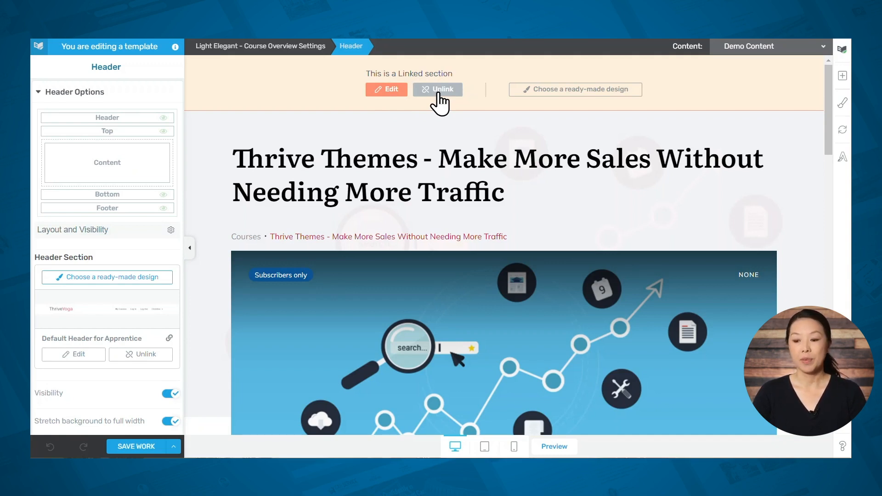
{"action": "left_click", "coordinate": [394, 90]}
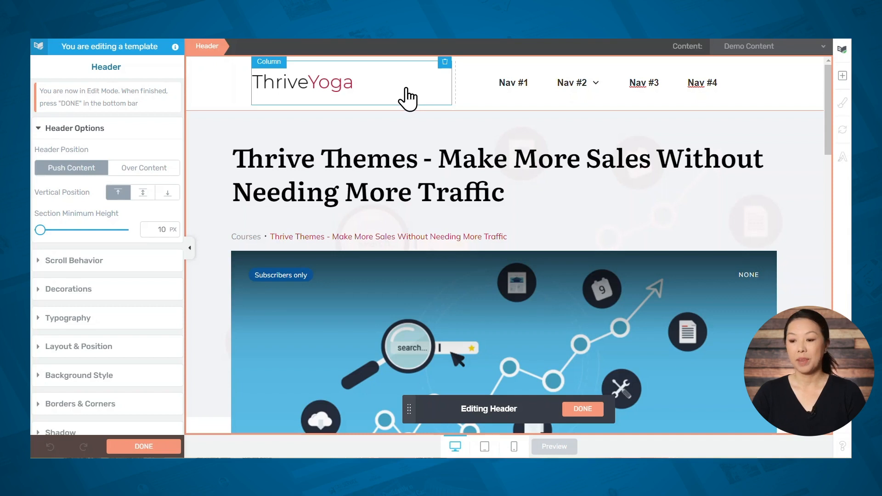
{"action": "left_click", "coordinate": [548, 82]}
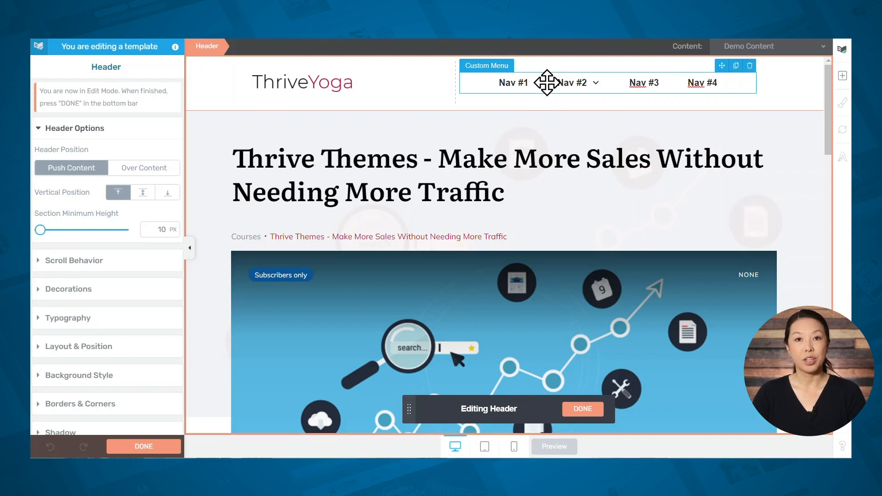
Search the page elements for "custom", and select the existing Custom Menu in the header
{"action": "left_click", "coordinate": [843, 76]}
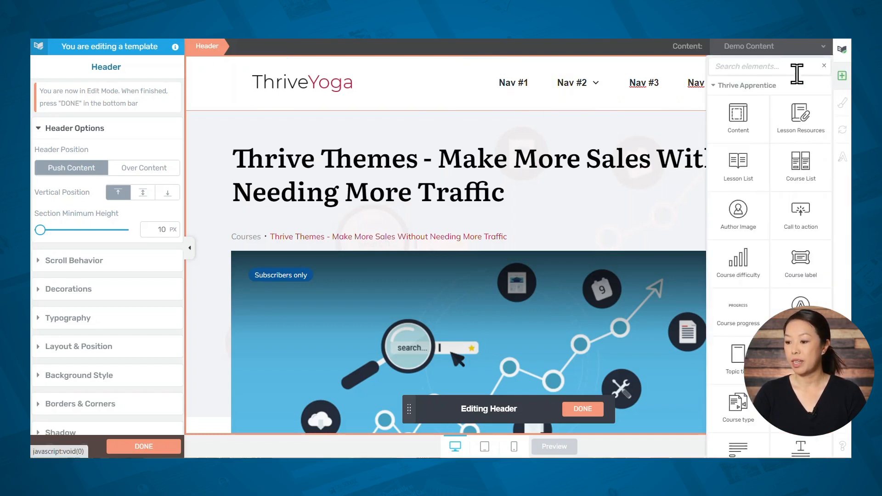
{"action": "type", "text": "custom"}
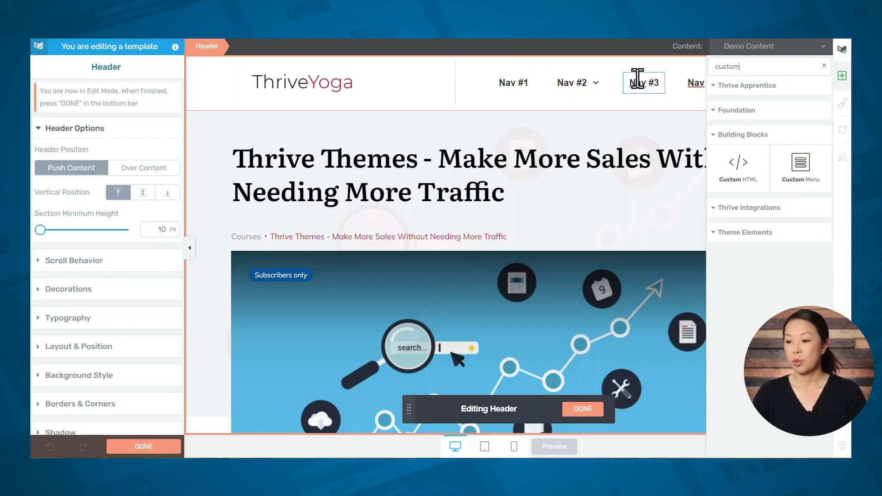
{"action": "left_click", "coordinate": [585, 83]}
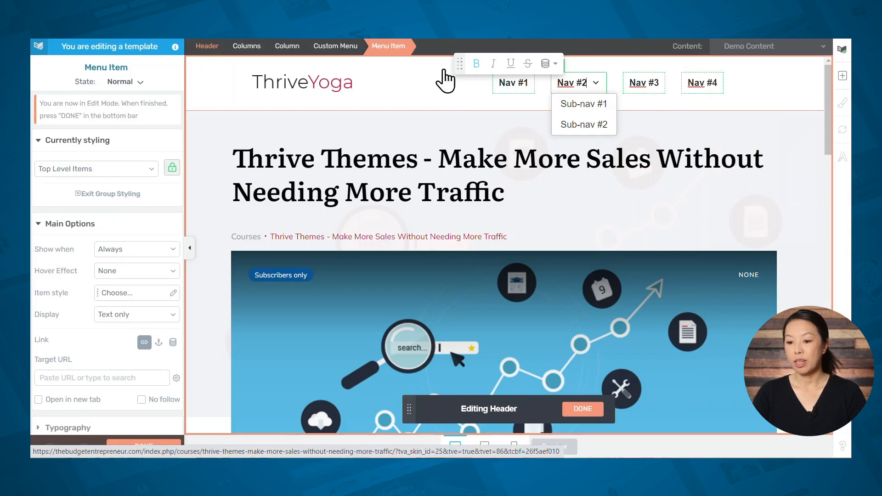
{"action": "left_click", "coordinate": [334, 48]}
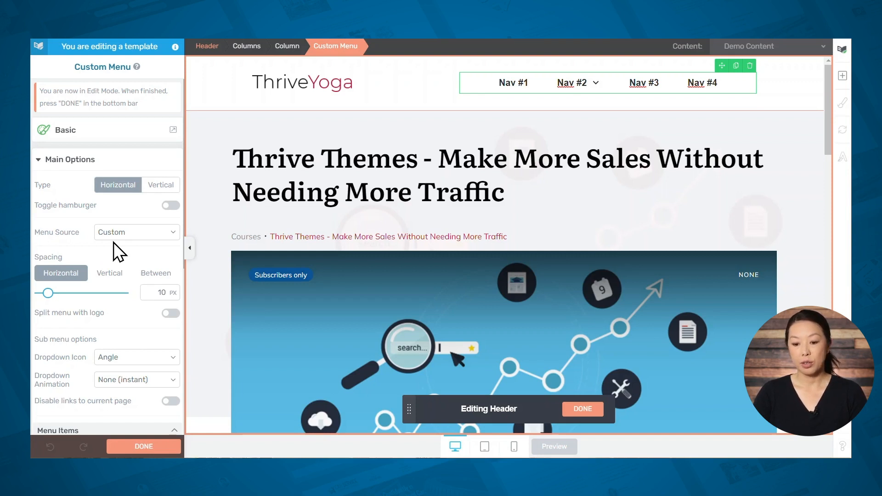
Rename the menu item Nav #1 as "Log In" and link it to the Login page
{"action": "scroll", "coordinate": [114, 242], "scroll_direction": "down", "scroll_amount": 3}
{"action": "scroll", "coordinate": [64, 157], "scroll_direction": "up", "scroll_amount": 2}
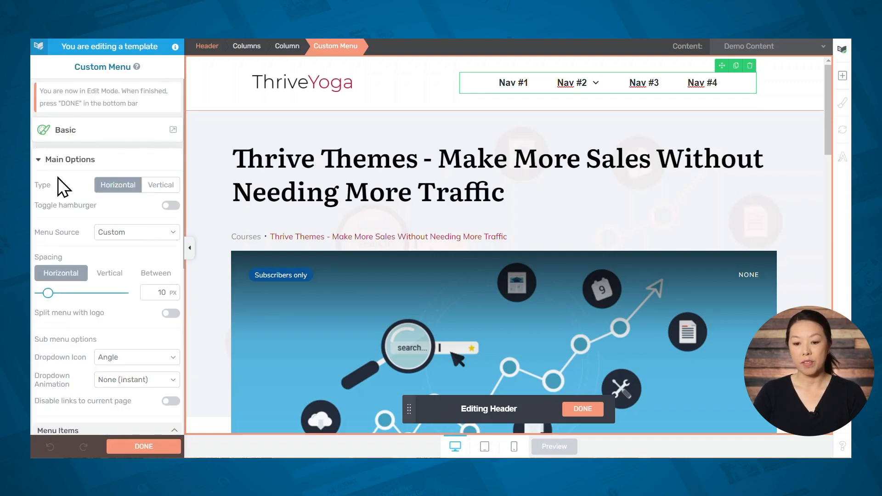
{"action": "scroll", "coordinate": [92, 237], "scroll_direction": "down", "scroll_amount": 2}
{"action": "scroll", "coordinate": [92, 237], "scroll_direction": "down", "scroll_amount": 3}
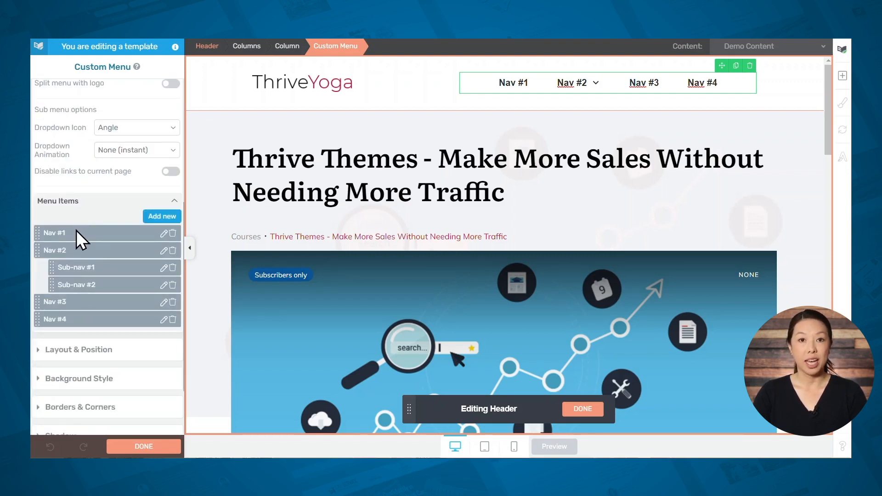
{"action": "left_click", "coordinate": [163, 233]}
{"action": "type", "text": "Log In"}
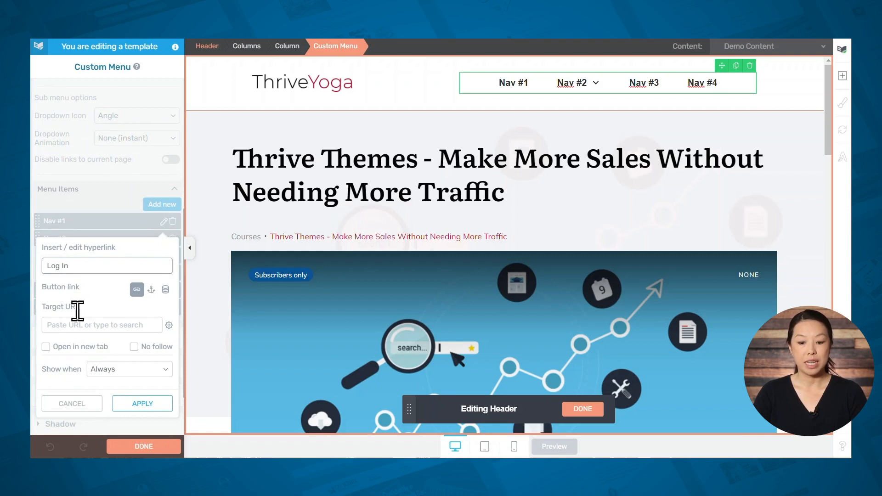
{"action": "left_click", "coordinate": [67, 327]}
{"action": "type", "text": "log"}
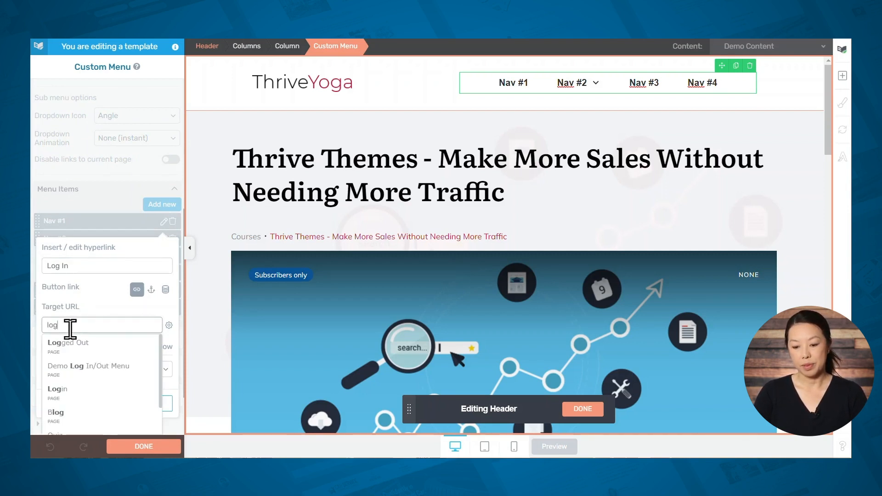
{"action": "left_click", "coordinate": [66, 394]}
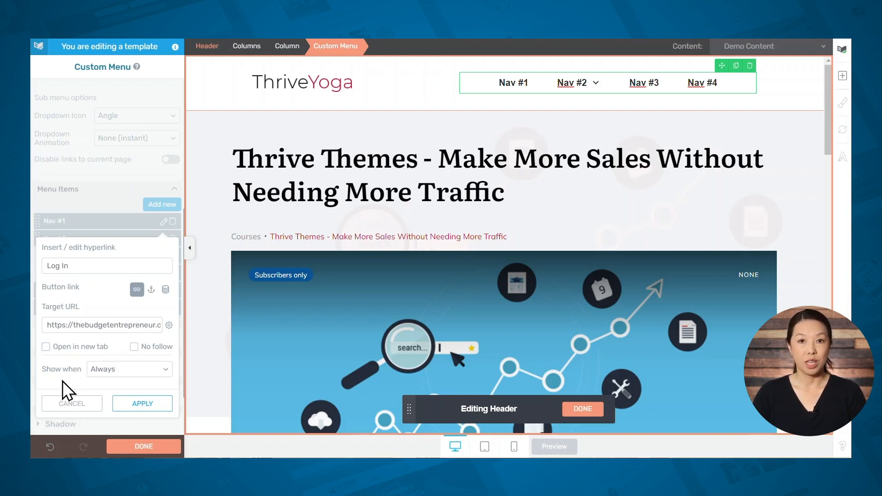
Show the Log In menu item only to logged out visitors and apply its settings
{"action": "left_click", "coordinate": [138, 372]}
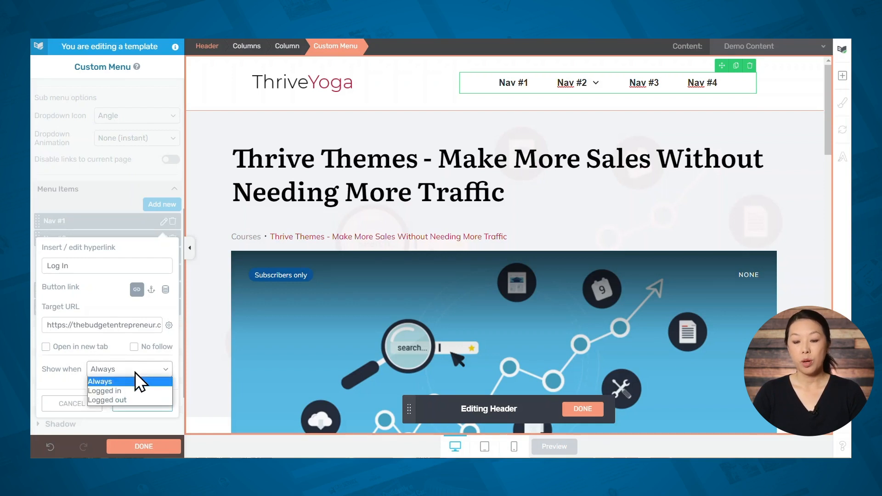
{"action": "left_click", "coordinate": [127, 401]}
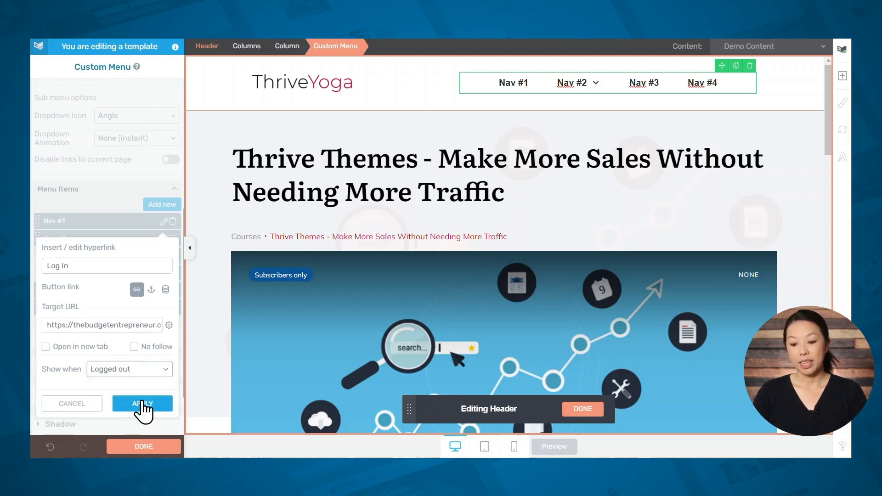
{"action": "left_click", "coordinate": [134, 404]}
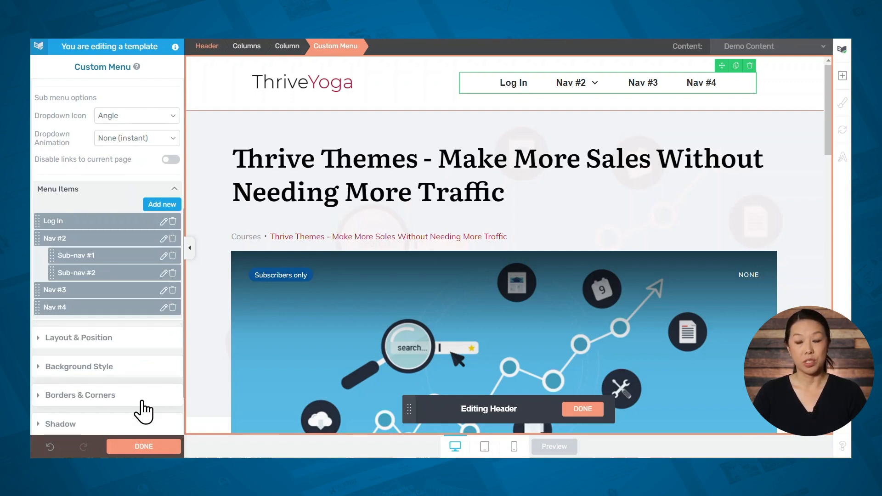
Delete both sub-items beneath Nav #2 and rename Nav #2 as "Log Out"
{"action": "left_click", "coordinate": [172, 256]}
{"action": "left_click", "coordinate": [172, 273]}
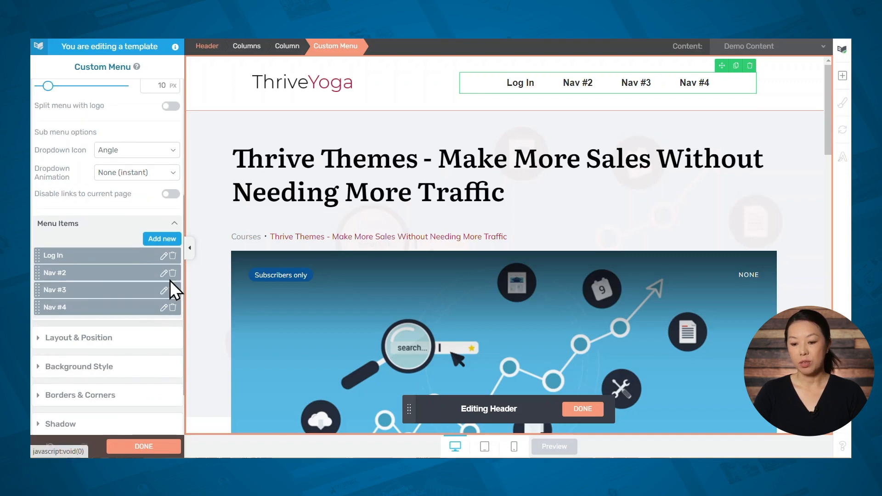
{"action": "left_click", "coordinate": [163, 274]}
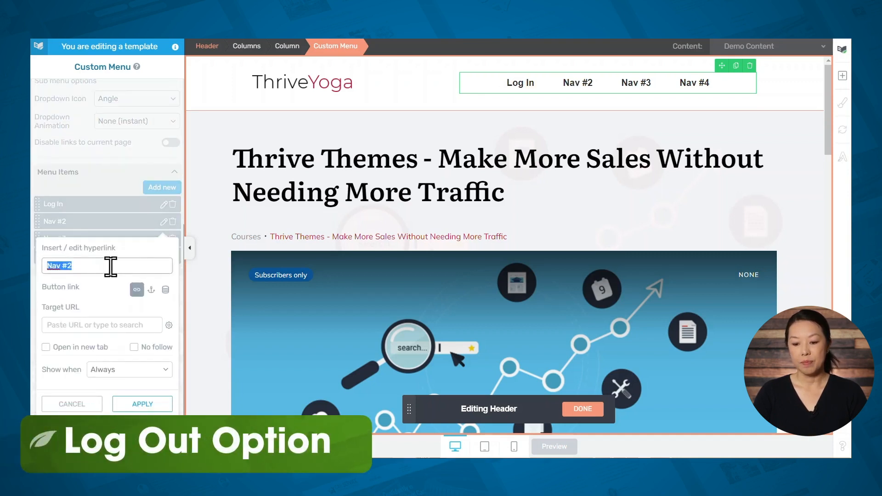
{"action": "type", "text": "Log"}
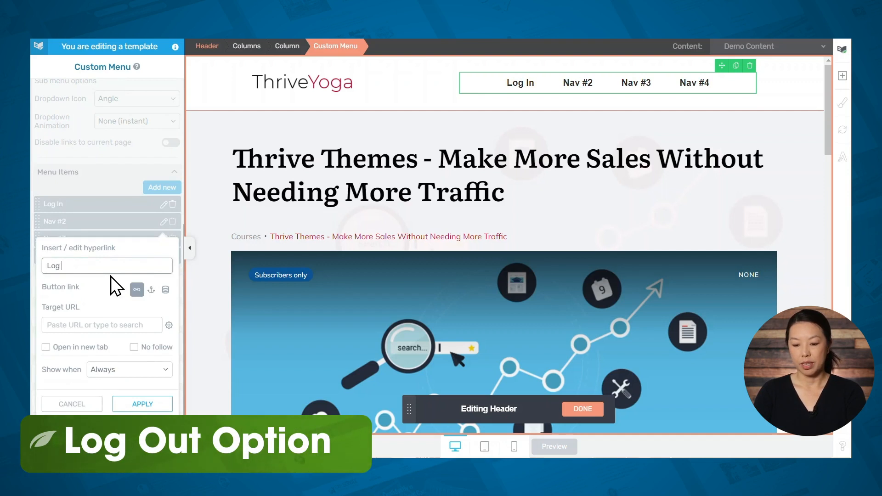
{"action": "type", "text": " Out"}
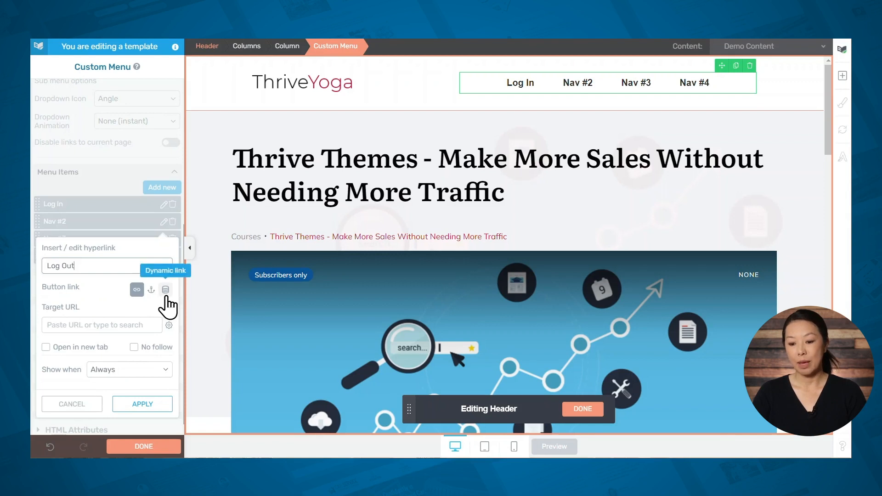
Give the Log Out item a dynamic link to the Site's Logout destination
{"action": "left_click", "coordinate": [165, 290]}
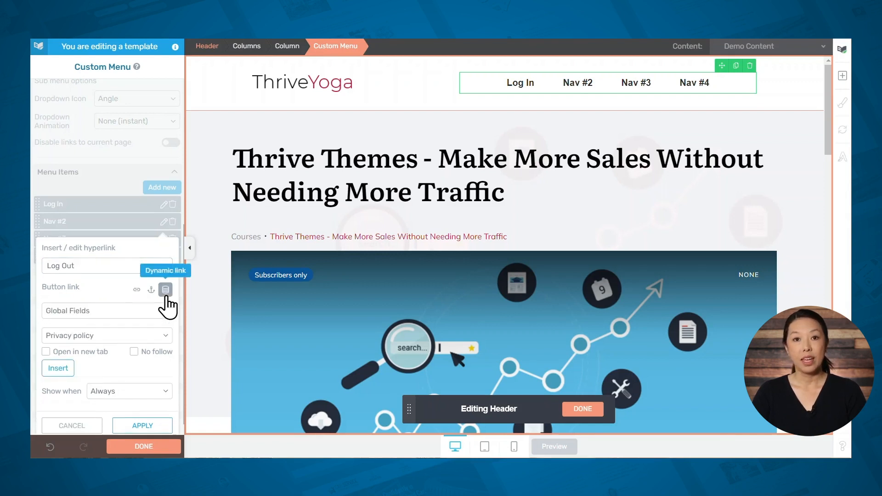
{"action": "left_click", "coordinate": [154, 310]}
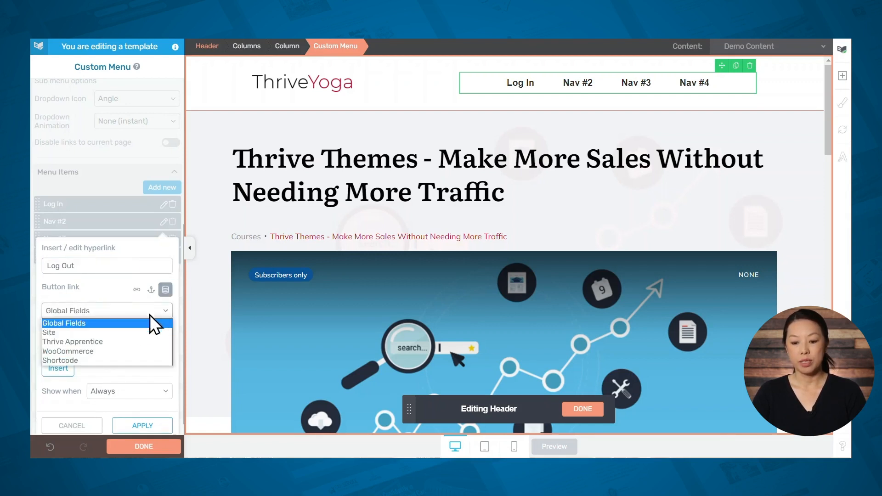
{"action": "left_click", "coordinate": [120, 332]}
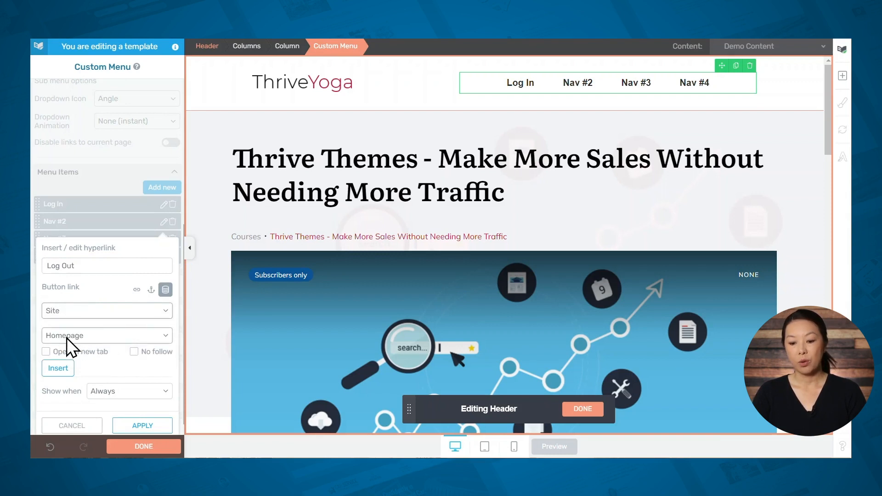
{"action": "left_click", "coordinate": [84, 338]}
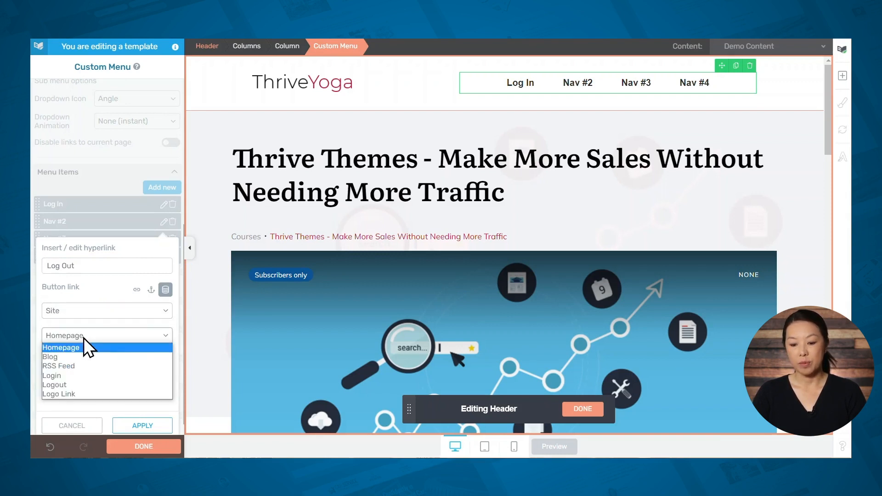
{"action": "left_click", "coordinate": [70, 387]}
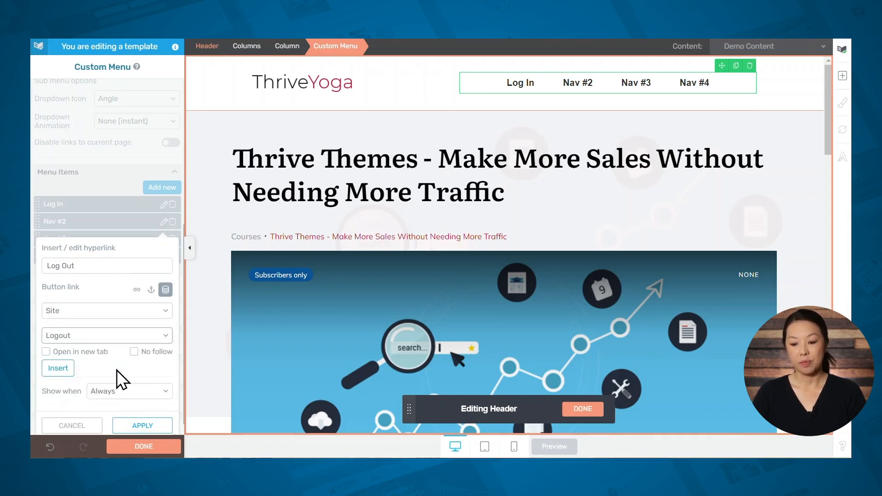
{"action": "left_click", "coordinate": [60, 369]}
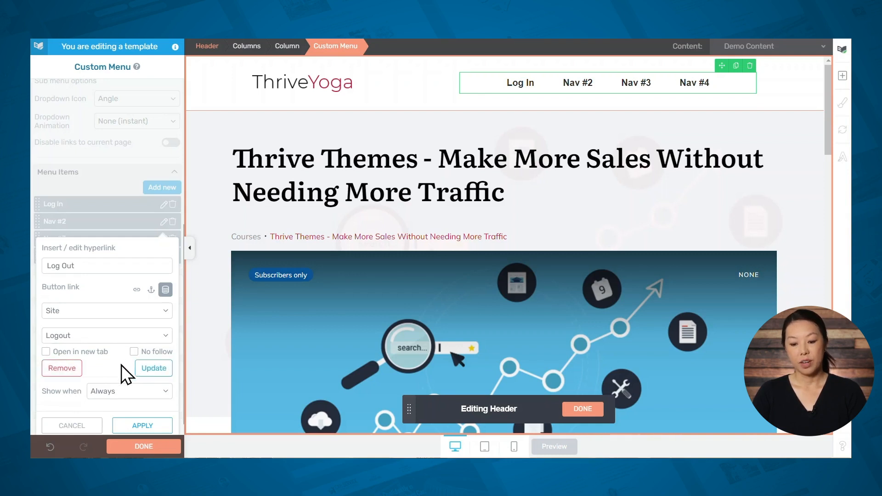
Show the Log Out item only when visitors are logged in and apply its settings
{"action": "left_click", "coordinate": [141, 395]}
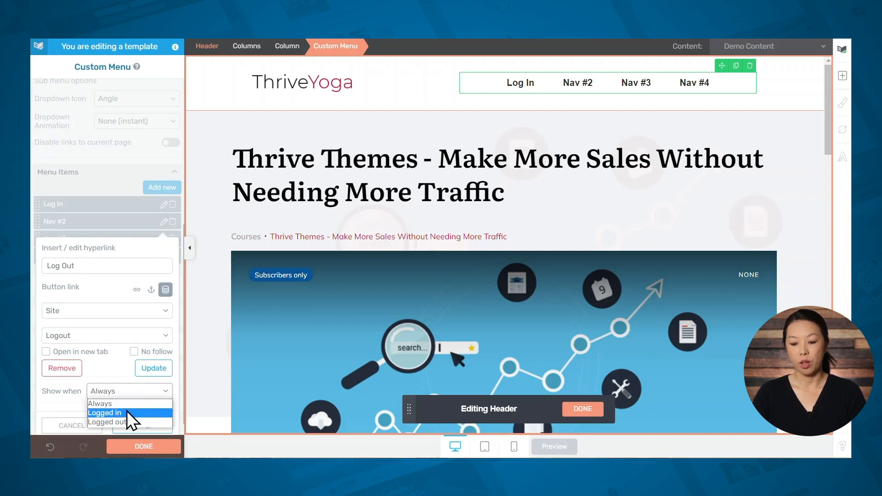
{"action": "left_click", "coordinate": [127, 411]}
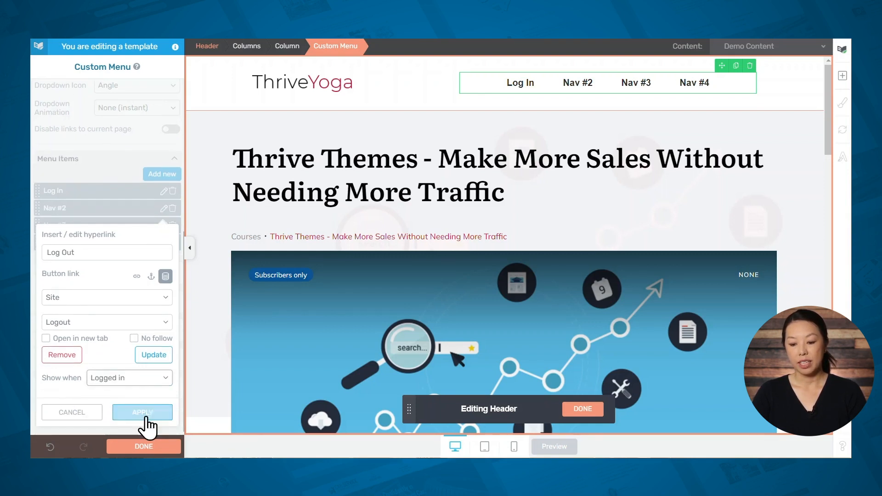
{"action": "left_click", "coordinate": [144, 424]}
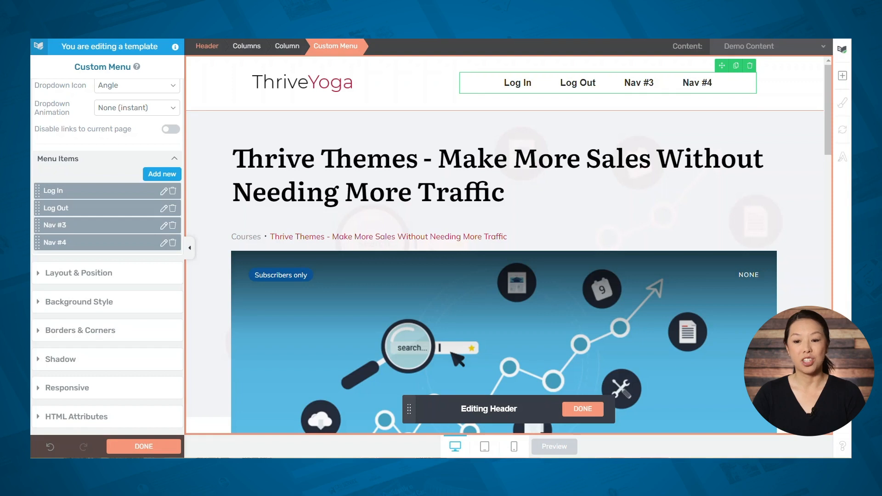
Rename the menu item Nav #4 as "My Account" and link it to the Demo My Account page
{"action": "left_click", "coordinate": [164, 226]}
{"action": "type", "text": "My Account"}
{"action": "left_click", "coordinate": [72, 340]}
{"action": "type", "text": "account"}
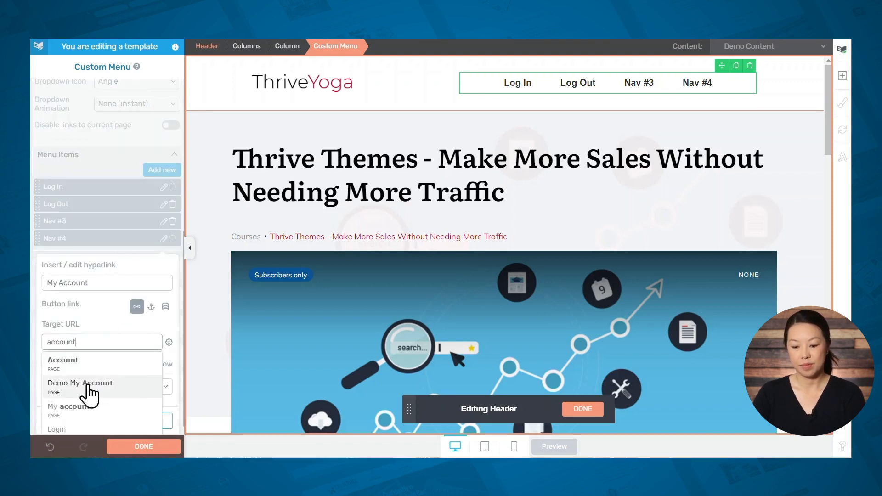
{"action": "left_click", "coordinate": [86, 385]}
Show My Account only when visitors are logged in, and nest it beneath Nav #3 as a sub-item
{"action": "left_click", "coordinate": [129, 387]}
{"action": "left_click", "coordinate": [128, 408]}
{"action": "left_click", "coordinate": [137, 420]}
{"action": "left_click_drag", "start_coordinate": [38, 244], "coordinate": [139, 241]}
Name the newly added menu item "My Profile" and link it to the Demo My Profile page
{"action": "left_click", "coordinate": [164, 242]}
{"action": "type", "text": "My Profile"}
{"action": "left_click", "coordinate": [124, 341]}
{"action": "type", "text": "profie"}
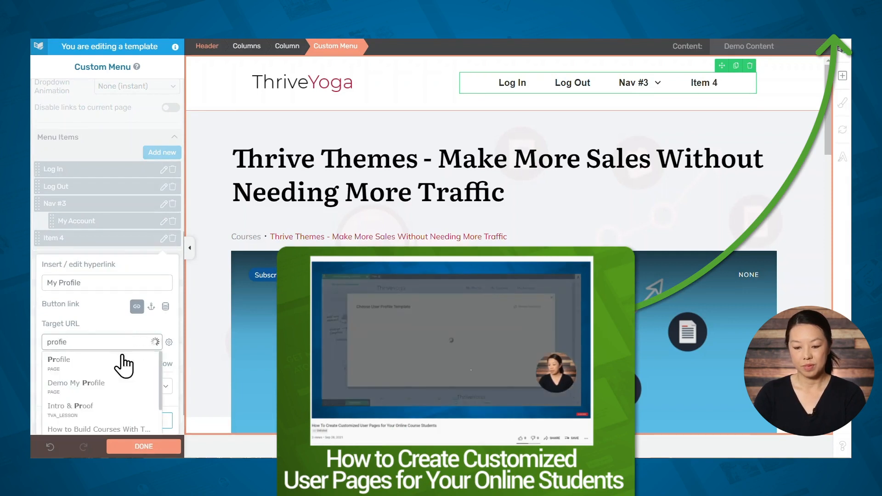
{"action": "left_click", "coordinate": [103, 384]}
Show My Profile only when visitors are logged in, and nest it beneath Nav #3 as a sub-item
{"action": "left_click", "coordinate": [125, 405]}
{"action": "left_click", "coordinate": [140, 420]}
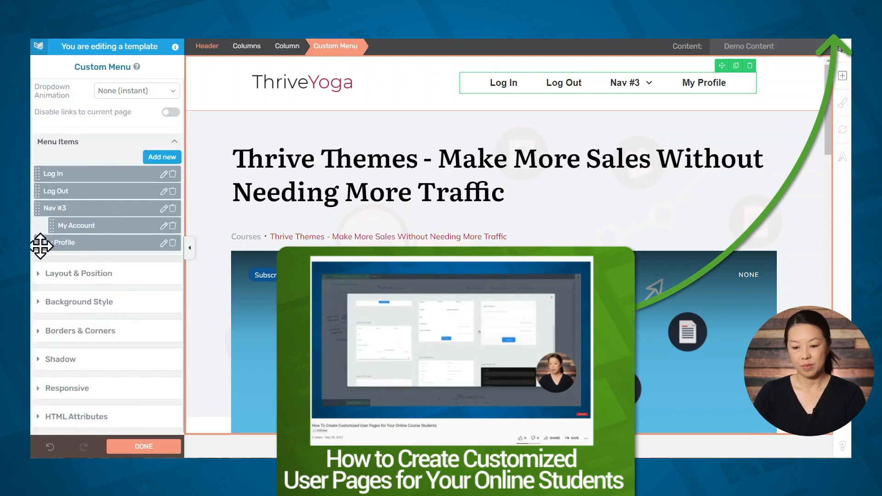
{"action": "left_click_drag", "start_coordinate": [37, 244], "coordinate": [85, 250]}
Add a menu item named "My Courses" and link it to the courses page
{"action": "left_click", "coordinate": [152, 158]}
{"action": "left_click", "coordinate": [163, 238]}
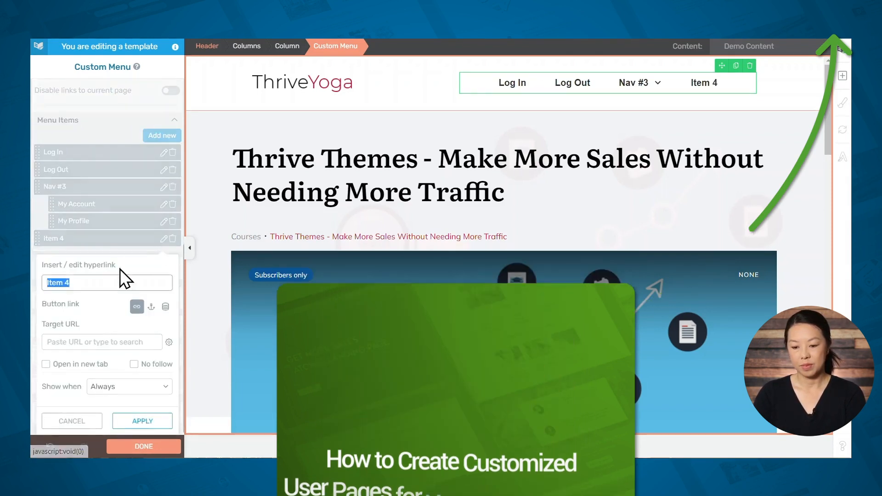
{"action": "type", "text": "My Courses"}
{"action": "left_click", "coordinate": [93, 342]}
{"action": "type", "text": "courses"}
{"action": "left_click", "coordinate": [82, 371]}
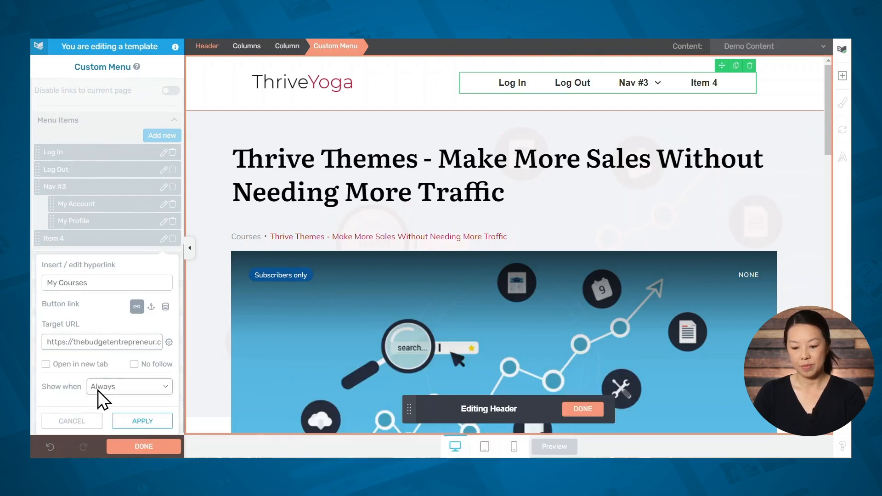
Show My Courses only when visitors are logged in, and nest it beneath Nav #3 as a sub-item
{"action": "left_click", "coordinate": [99, 390]}
{"action": "left_click", "coordinate": [115, 408]}
{"action": "left_click", "coordinate": [119, 420]}
{"action": "left_click_drag", "start_coordinate": [38, 239], "coordinate": [60, 242]}
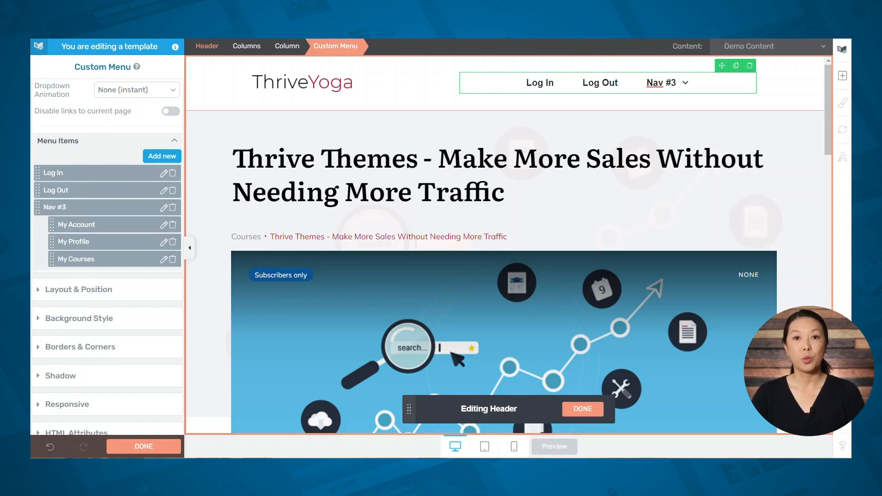
Unlock Nav #3 from group styling and set its display to Image only
{"action": "left_click", "coordinate": [670, 82]}
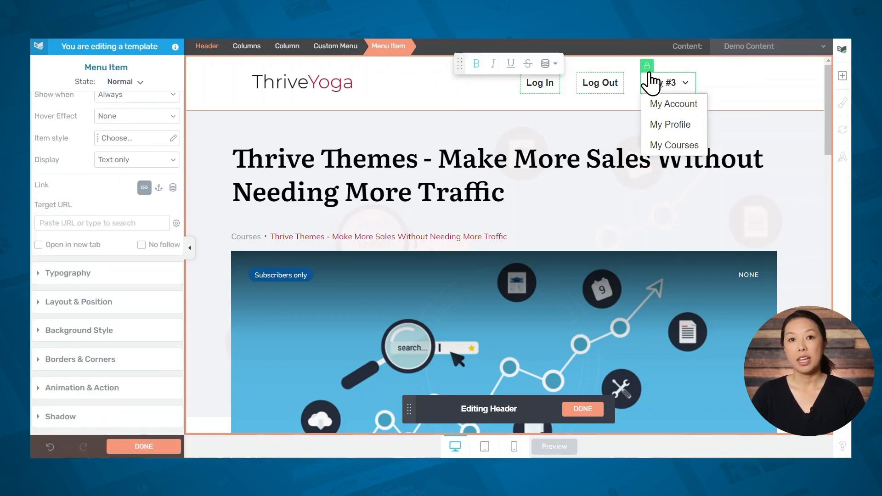
{"action": "left_click", "coordinate": [648, 71]}
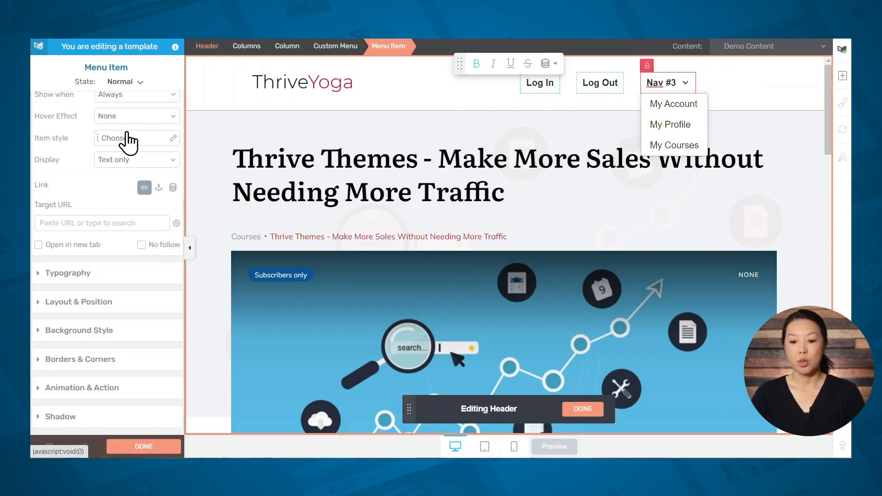
{"action": "scroll", "coordinate": [124, 133], "scroll_direction": "up", "scroll_amount": 4}
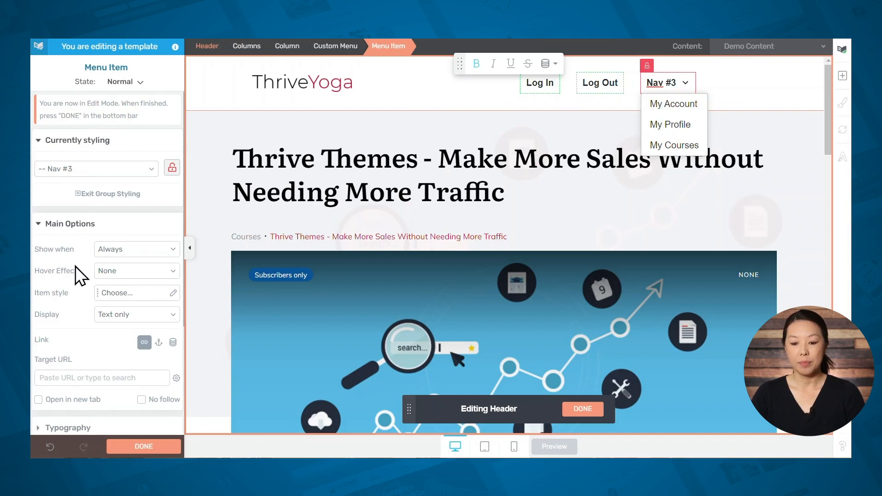
{"action": "left_click", "coordinate": [149, 318]}
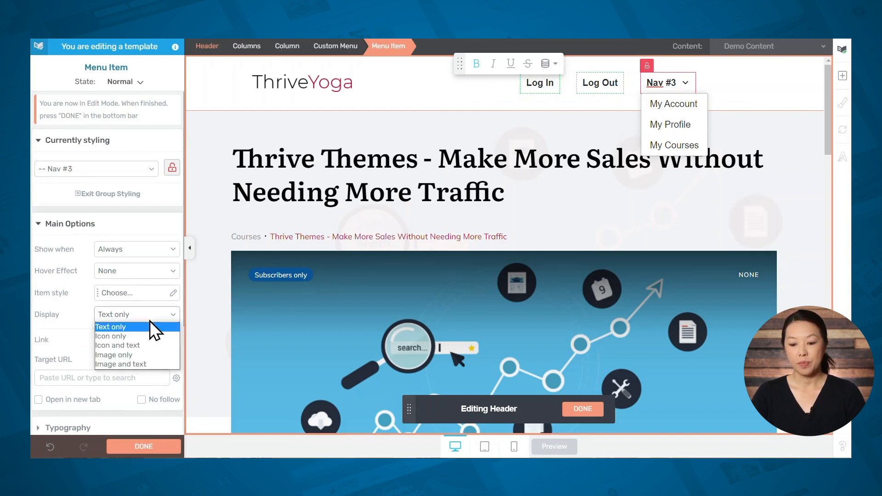
{"action": "left_click", "coordinate": [140, 355]}
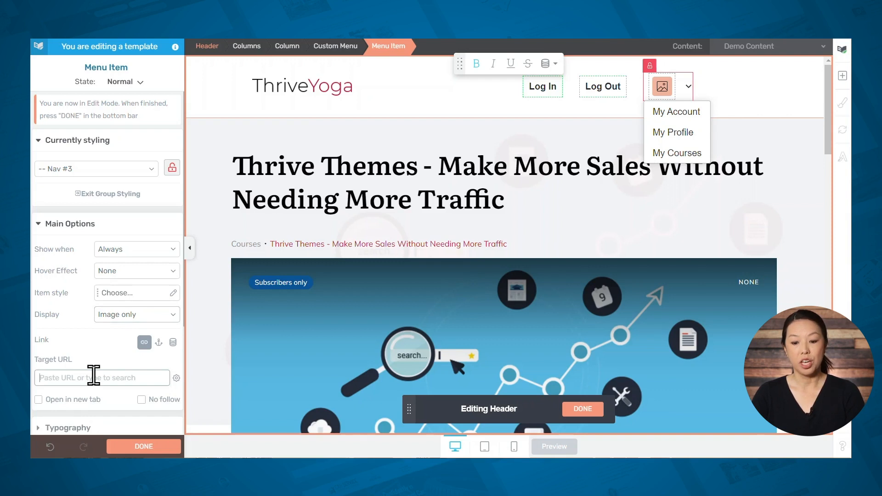
Link the Nav #3 menu item to the Demo My Profile page
{"action": "left_click", "coordinate": [94, 375]}
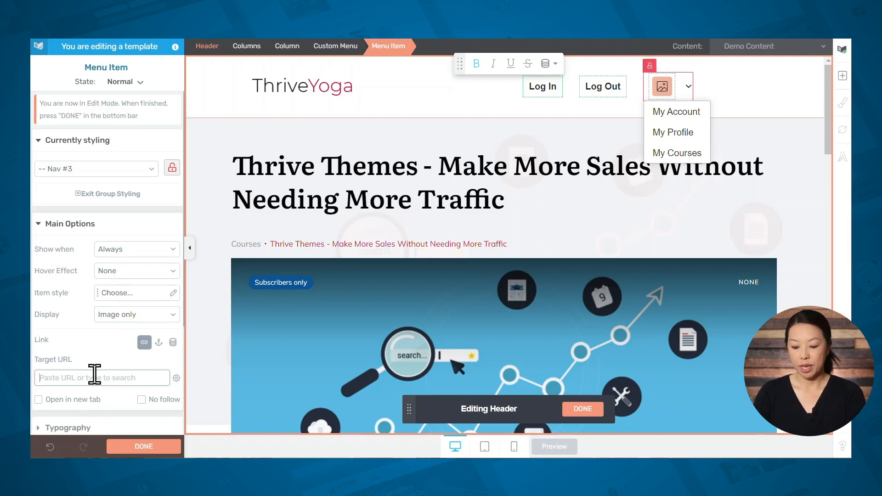
{"action": "type", "text": "profile"}
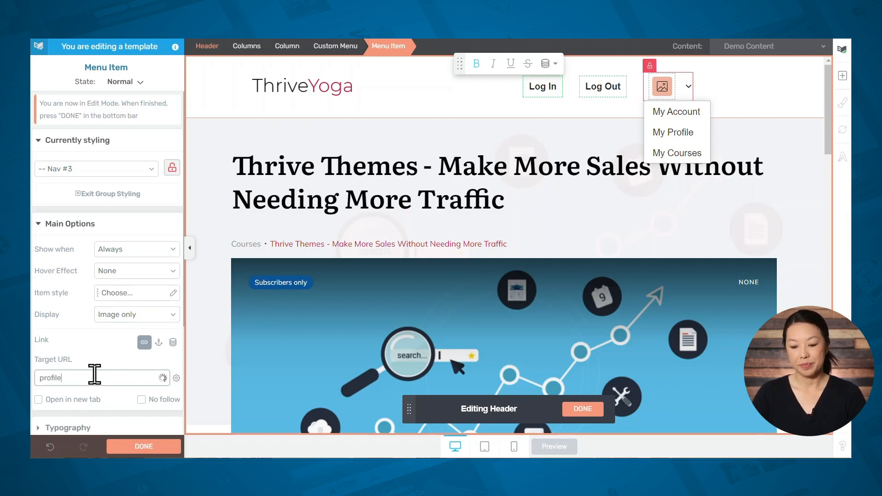
{"action": "left_click", "coordinate": [78, 418]}
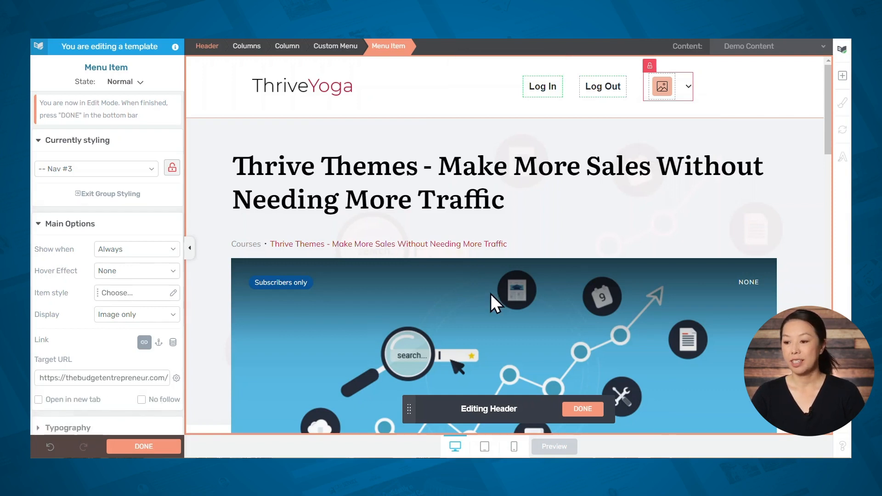
Give the Nav #3 image the dynamic source User image and round its corners into a circle
{"action": "mouse_move", "coordinate": [662, 90]}
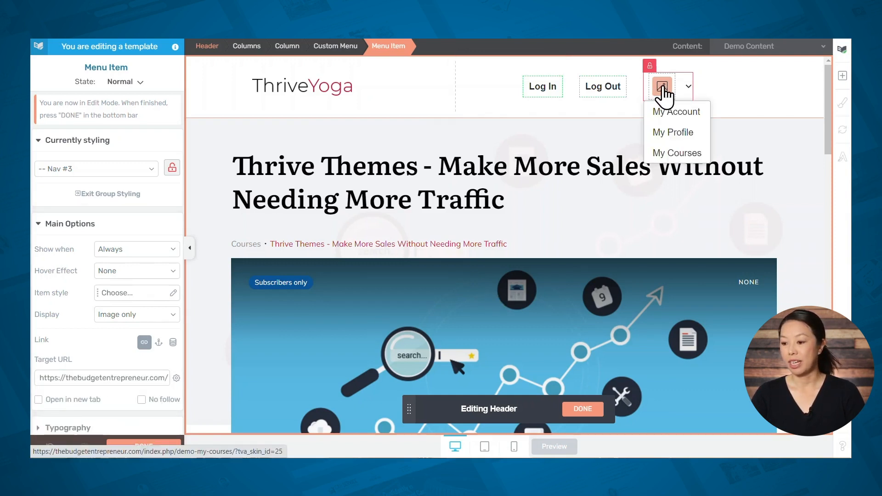
{"action": "left_click", "coordinate": [663, 89]}
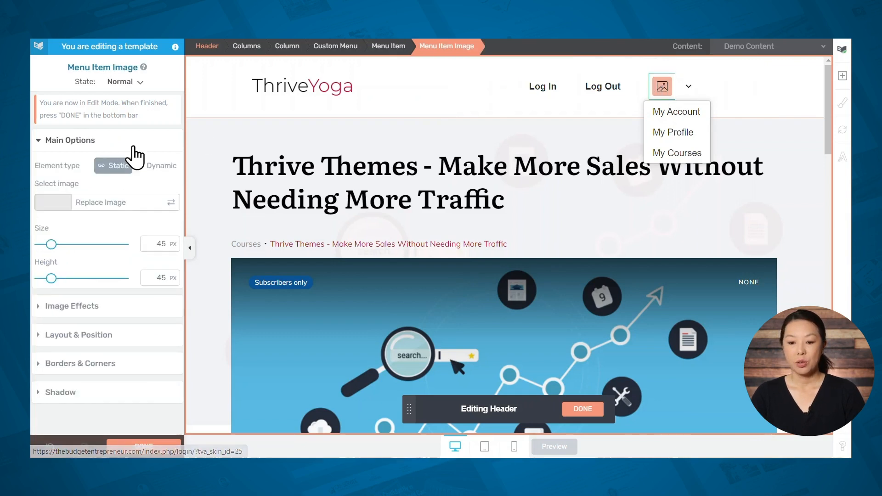
{"action": "left_click", "coordinate": [168, 171]}
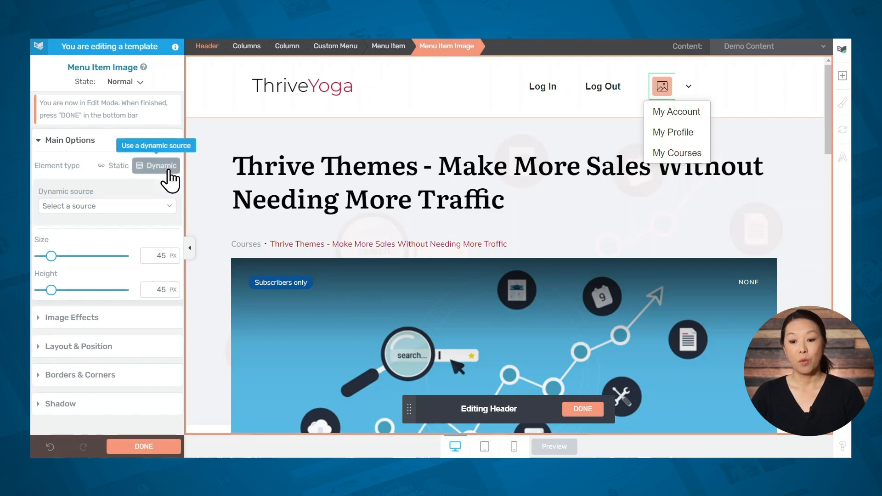
{"action": "left_click", "coordinate": [111, 206]}
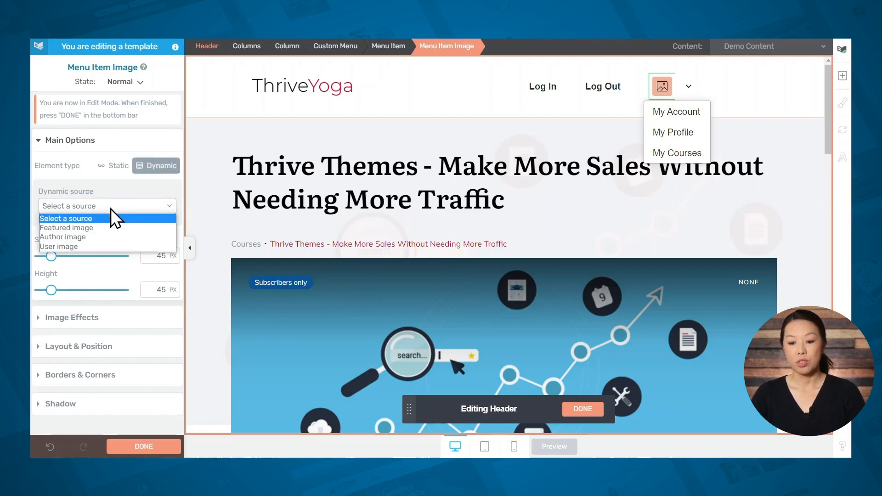
{"action": "left_click", "coordinate": [83, 250]}
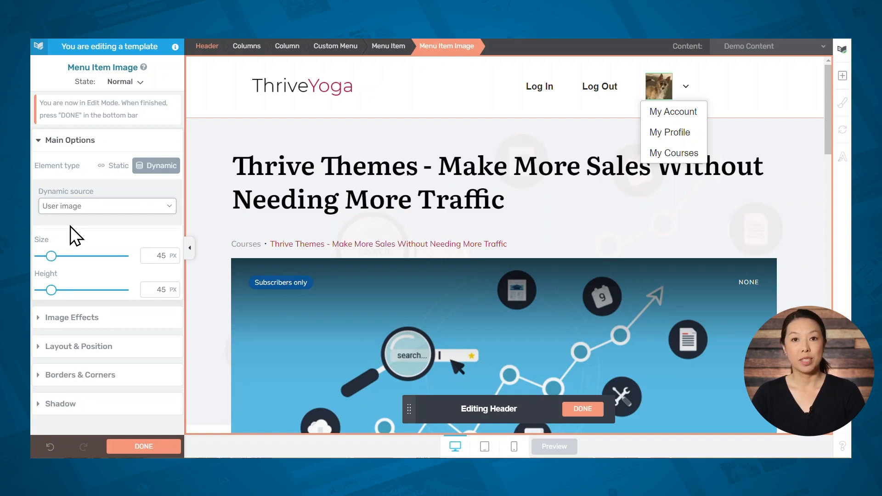
{"action": "left_click", "coordinate": [55, 374]}
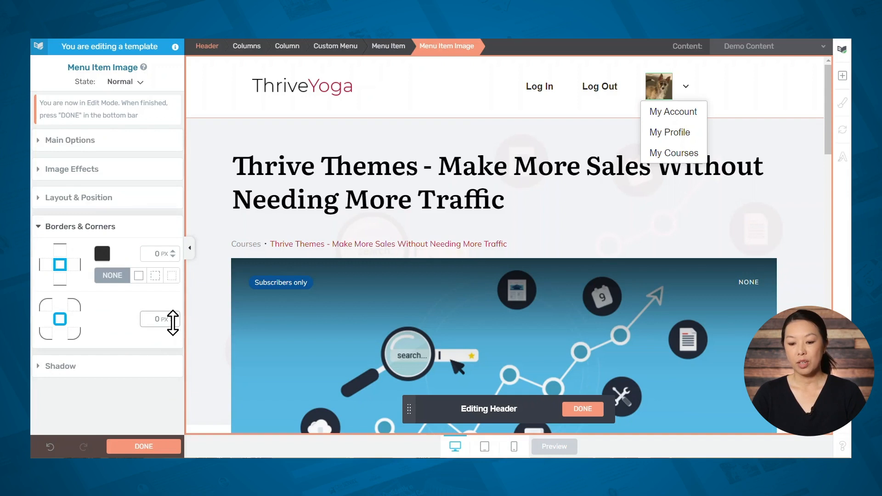
{"action": "left_click_drag", "start_coordinate": [173, 323], "coordinate": [177, 291]}
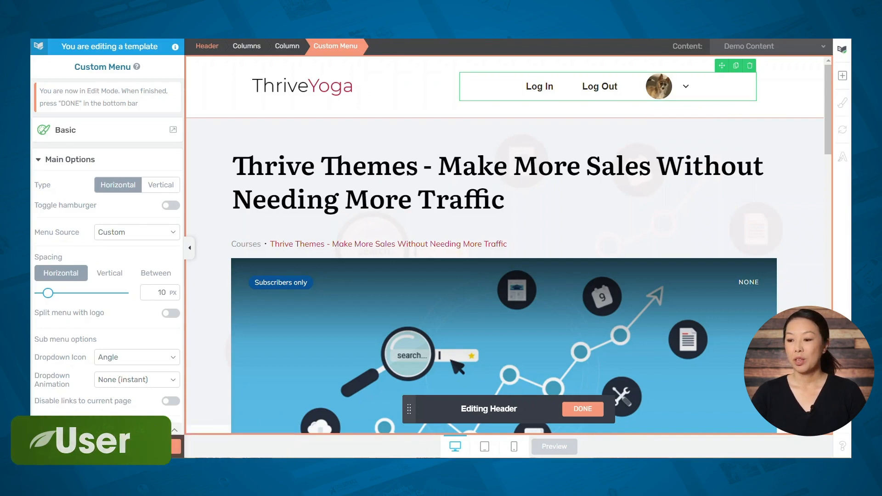
Change the display of the Nav #3 menu item to Image and text
{"action": "left_click", "coordinate": [658, 86]}
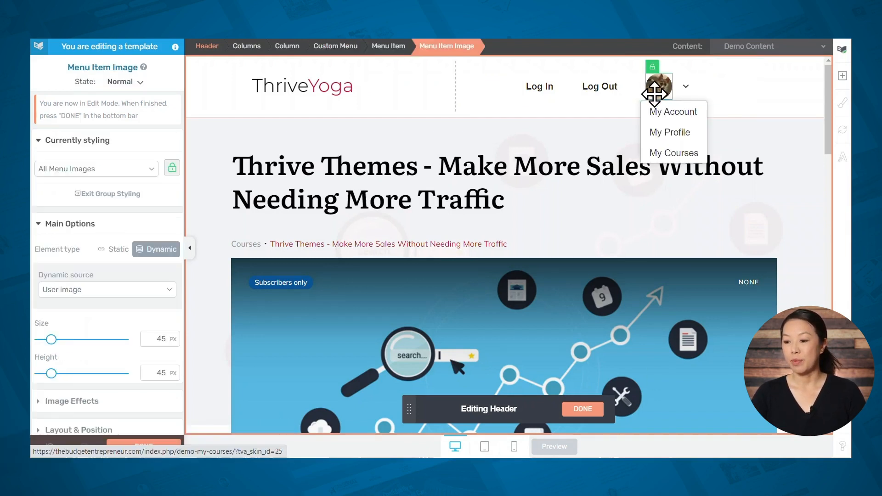
{"action": "left_click", "coordinate": [391, 46]}
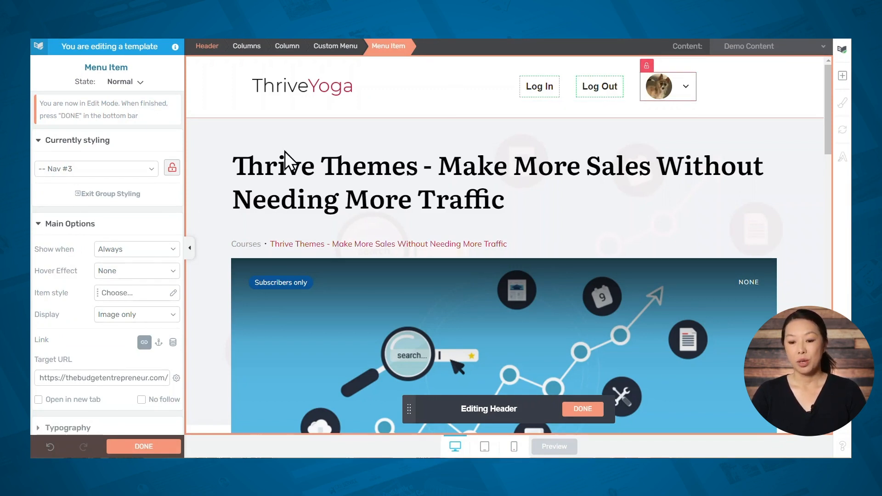
{"action": "left_click", "coordinate": [100, 228]}
{"action": "left_click", "coordinate": [101, 229]}
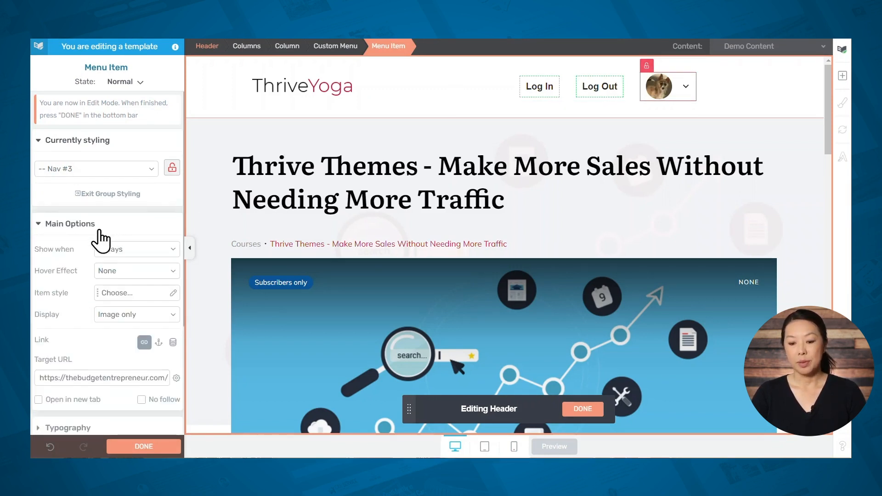
{"action": "left_click", "coordinate": [122, 319]}
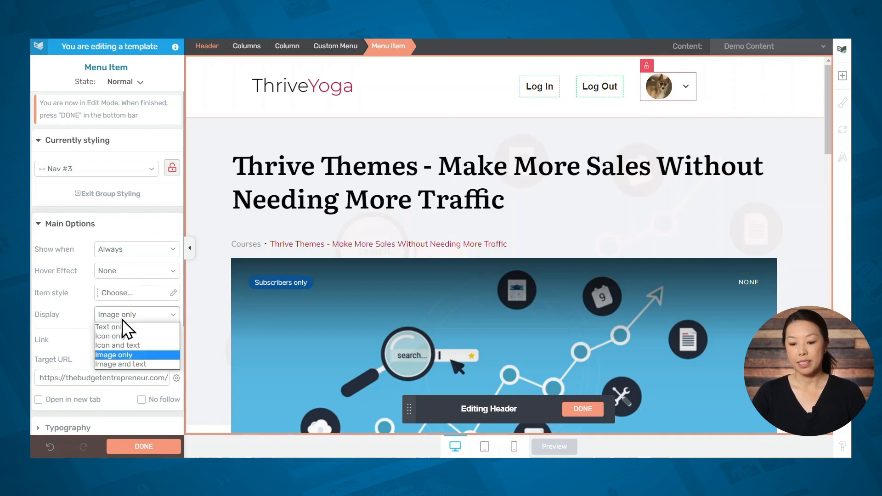
{"action": "left_click", "coordinate": [130, 368]}
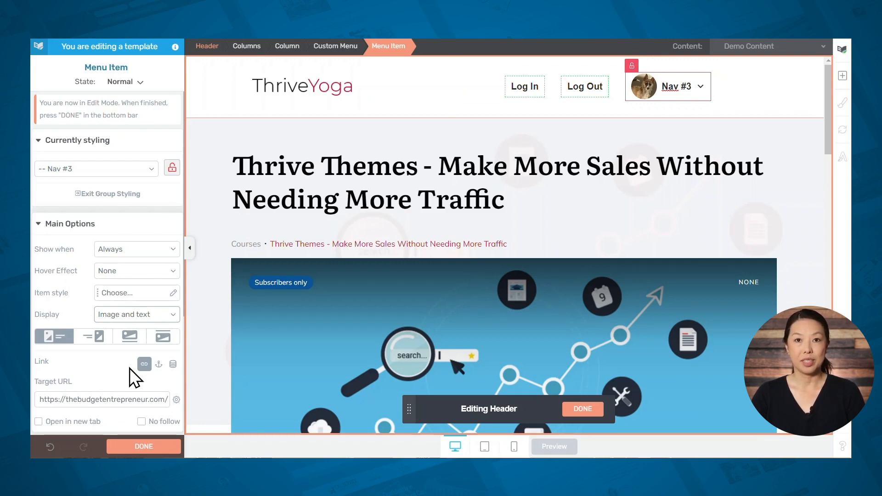
Replace the Nav #3 label with dynamic text from User data, using Wordpress user first name without a default value
{"action": "left_click", "coordinate": [667, 86]}
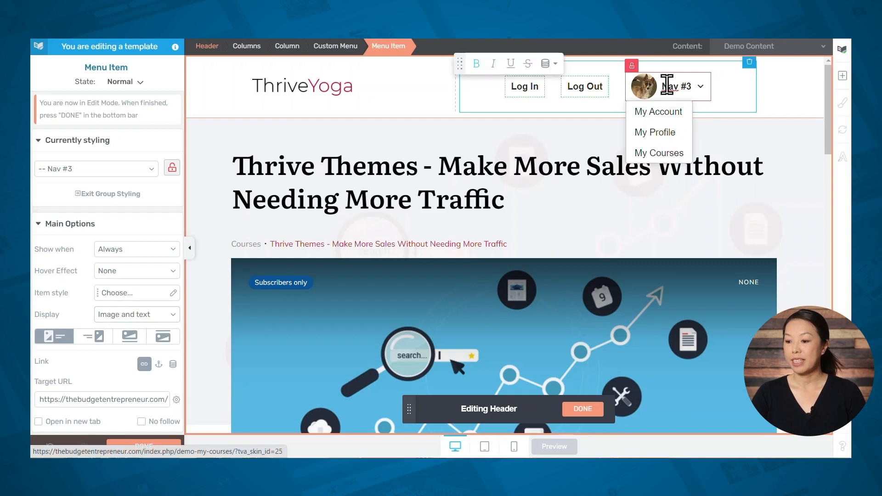
{"action": "left_click_drag", "start_coordinate": [661, 86], "coordinate": [693, 85]}
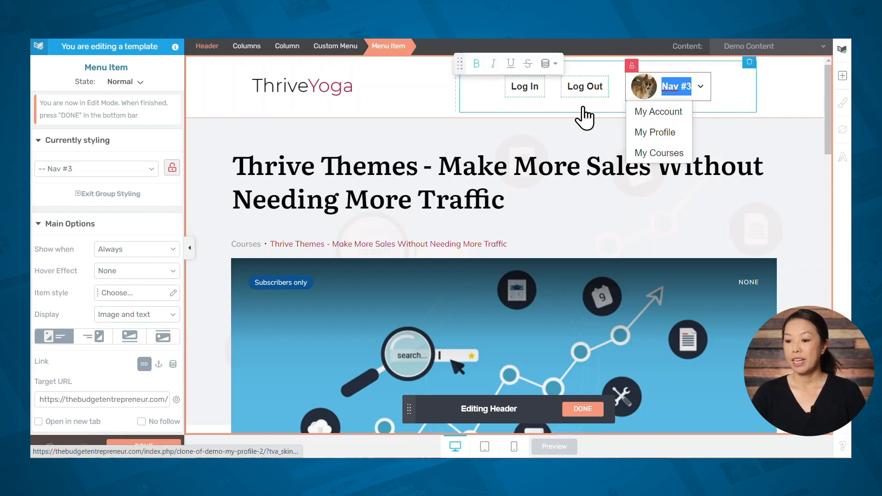
{"action": "left_click", "coordinate": [545, 64]}
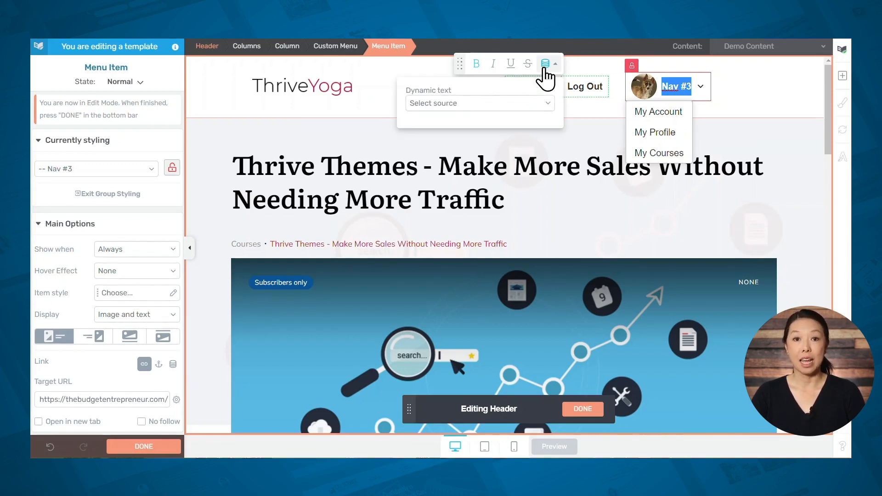
{"action": "left_click", "coordinate": [486, 101]}
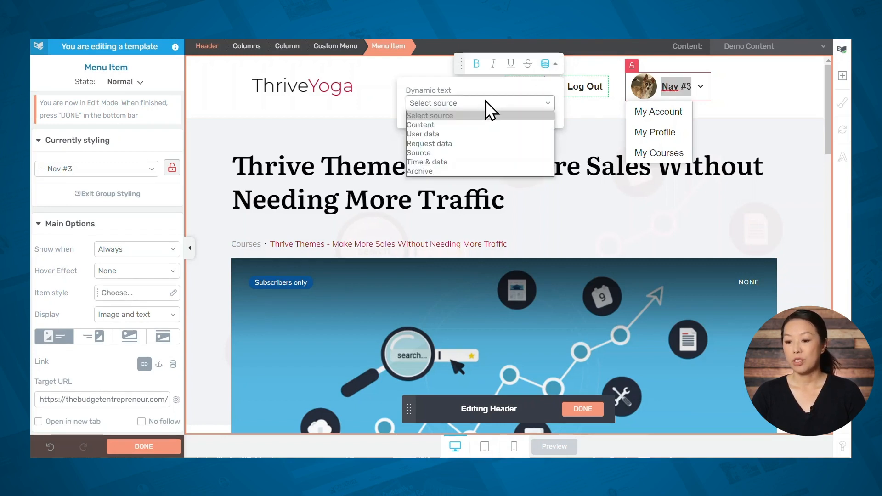
{"action": "left_click", "coordinate": [448, 133]}
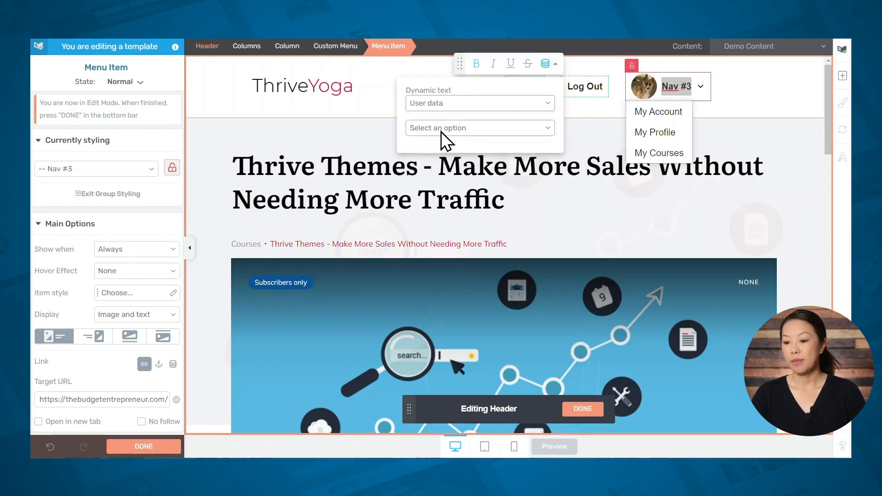
{"action": "left_click", "coordinate": [466, 127]}
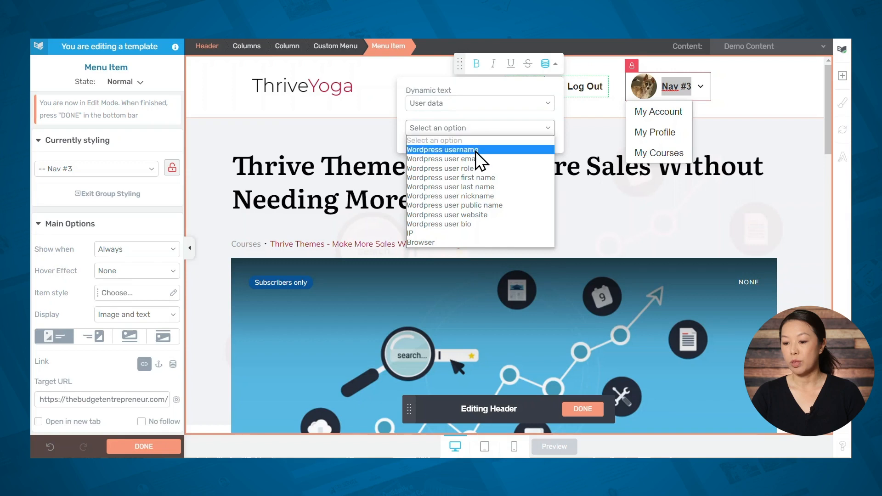
{"action": "left_click", "coordinate": [477, 178]}
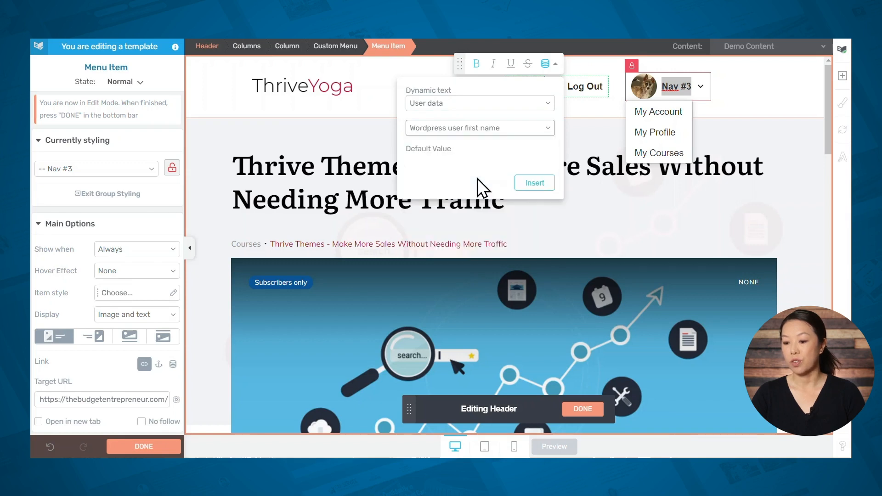
{"action": "left_click", "coordinate": [529, 184]}
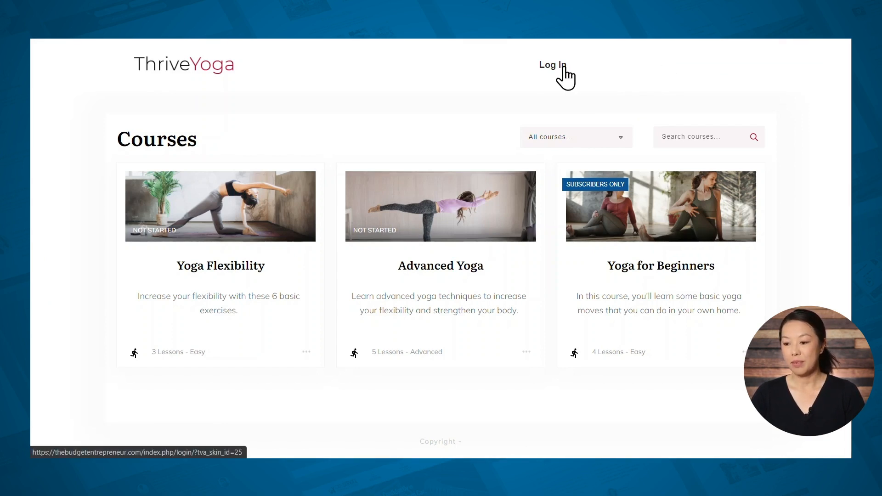
Log in through the live courses page's header menu and check the sub-items beneath the user image
{"action": "left_click", "coordinate": [562, 65]}
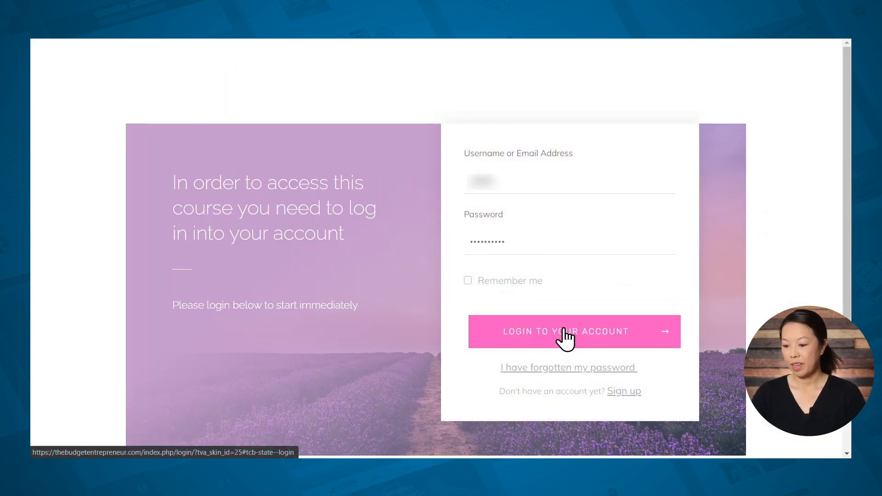
{"action": "left_click", "coordinate": [565, 329]}
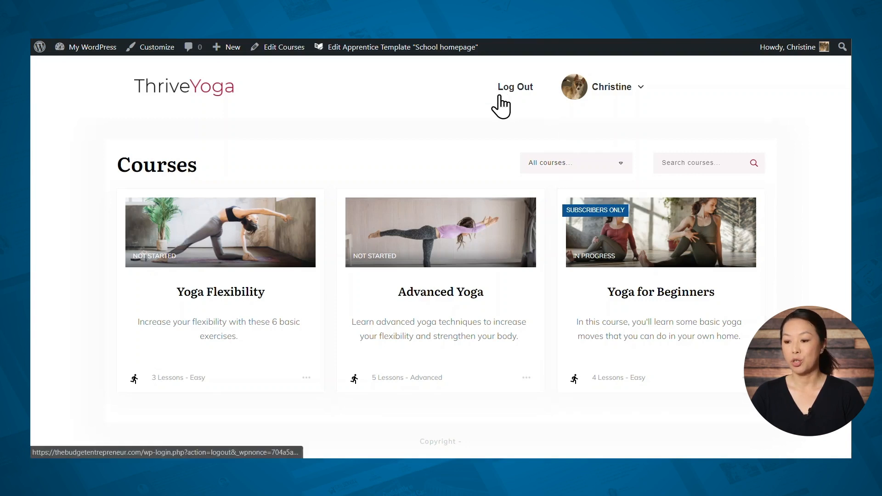
{"action": "mouse_move", "coordinate": [569, 95]}
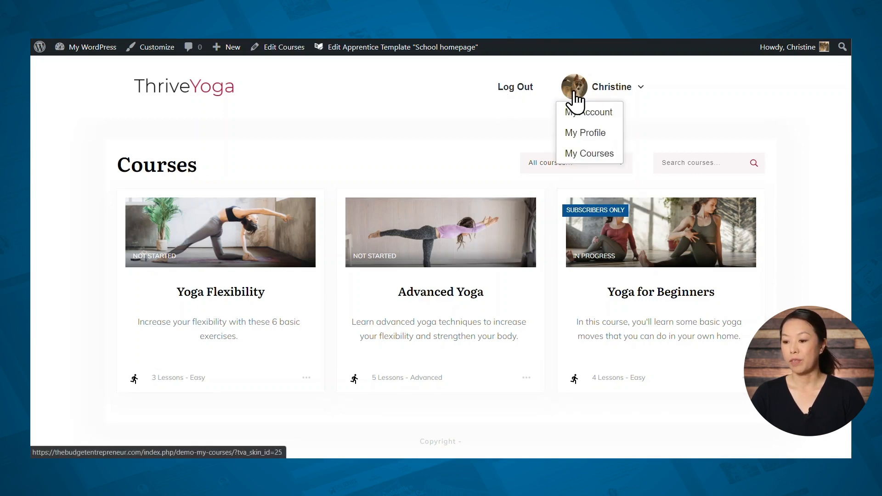